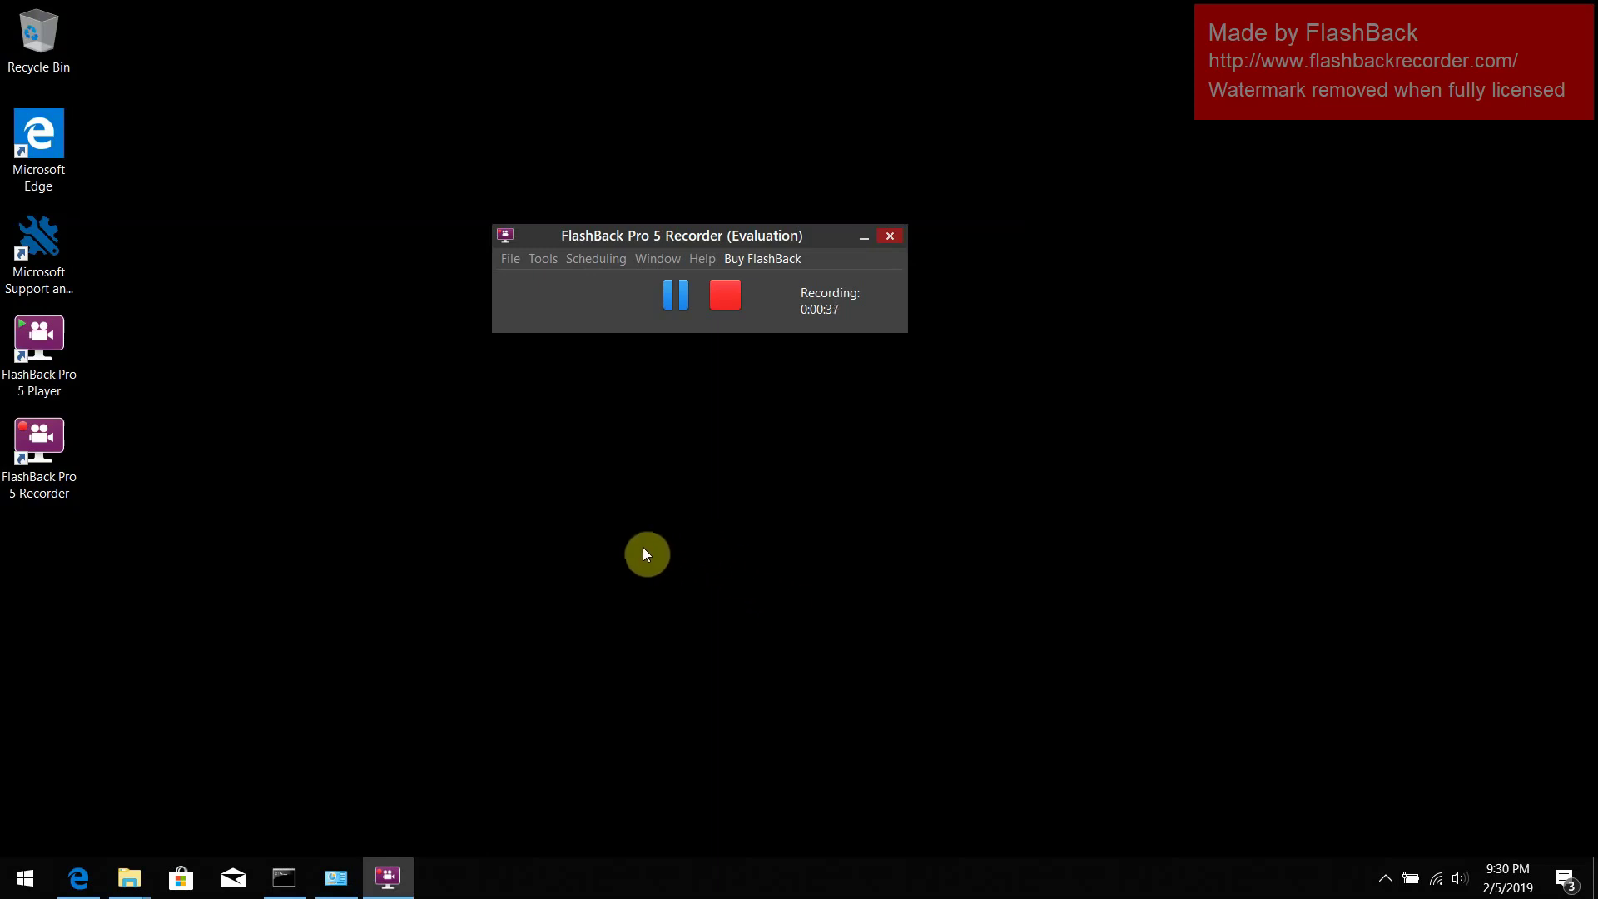
pyautogui.click(335, 877)
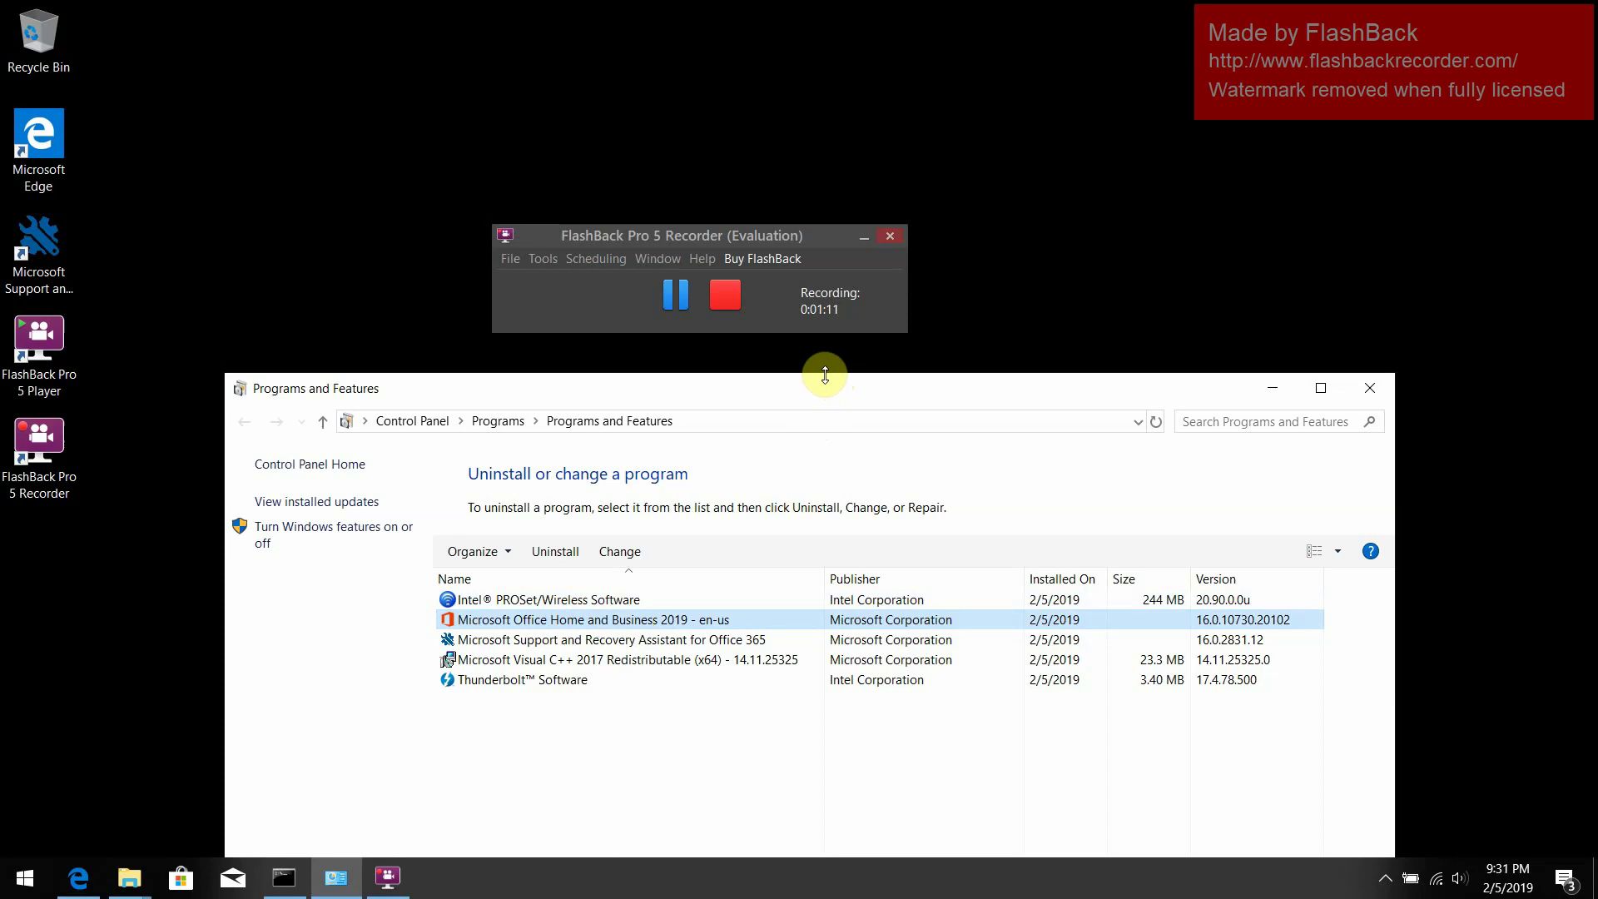
# Launch Word from a 'wor' Start search and create a blank document
pyautogui.click(25, 878)
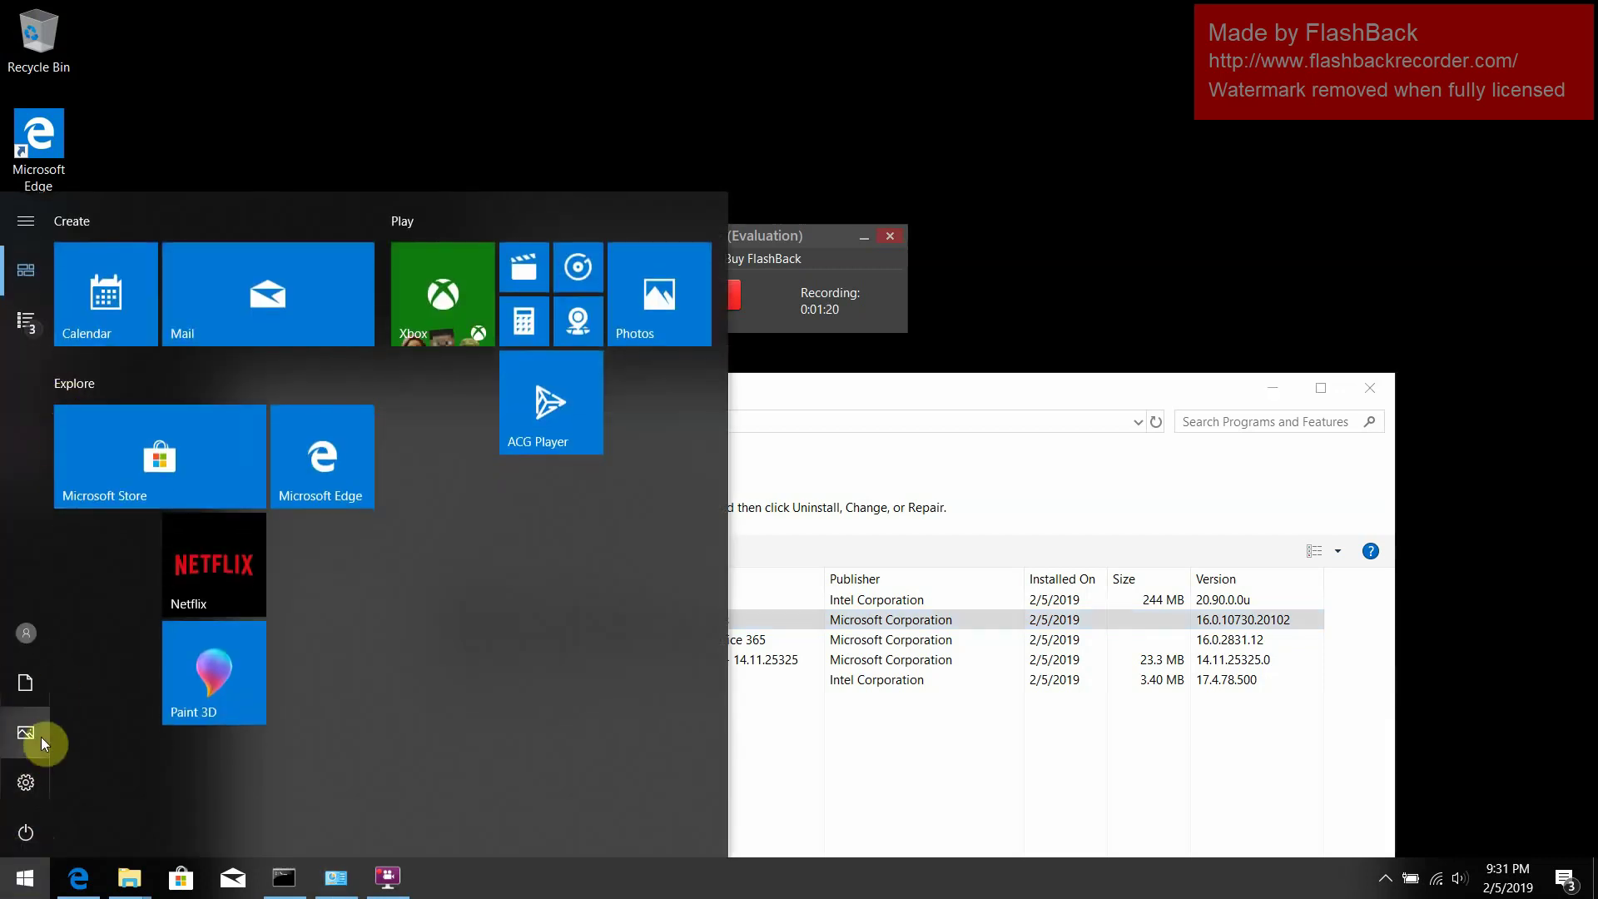
pyautogui.write('wor')
pyautogui.press('Return')
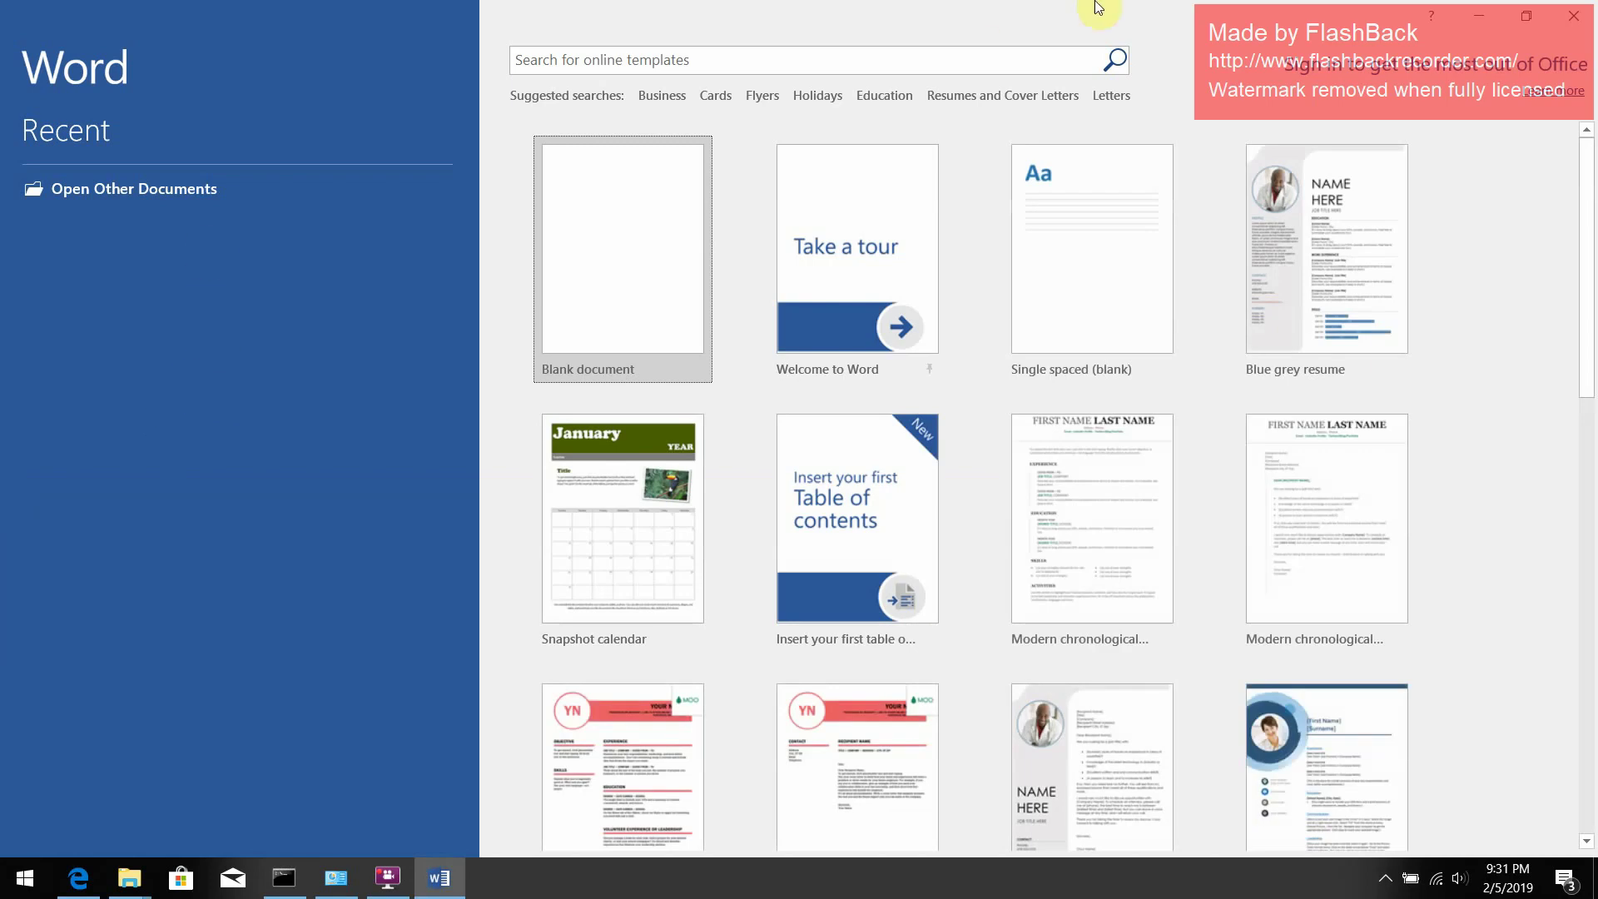
pyautogui.click(581, 242)
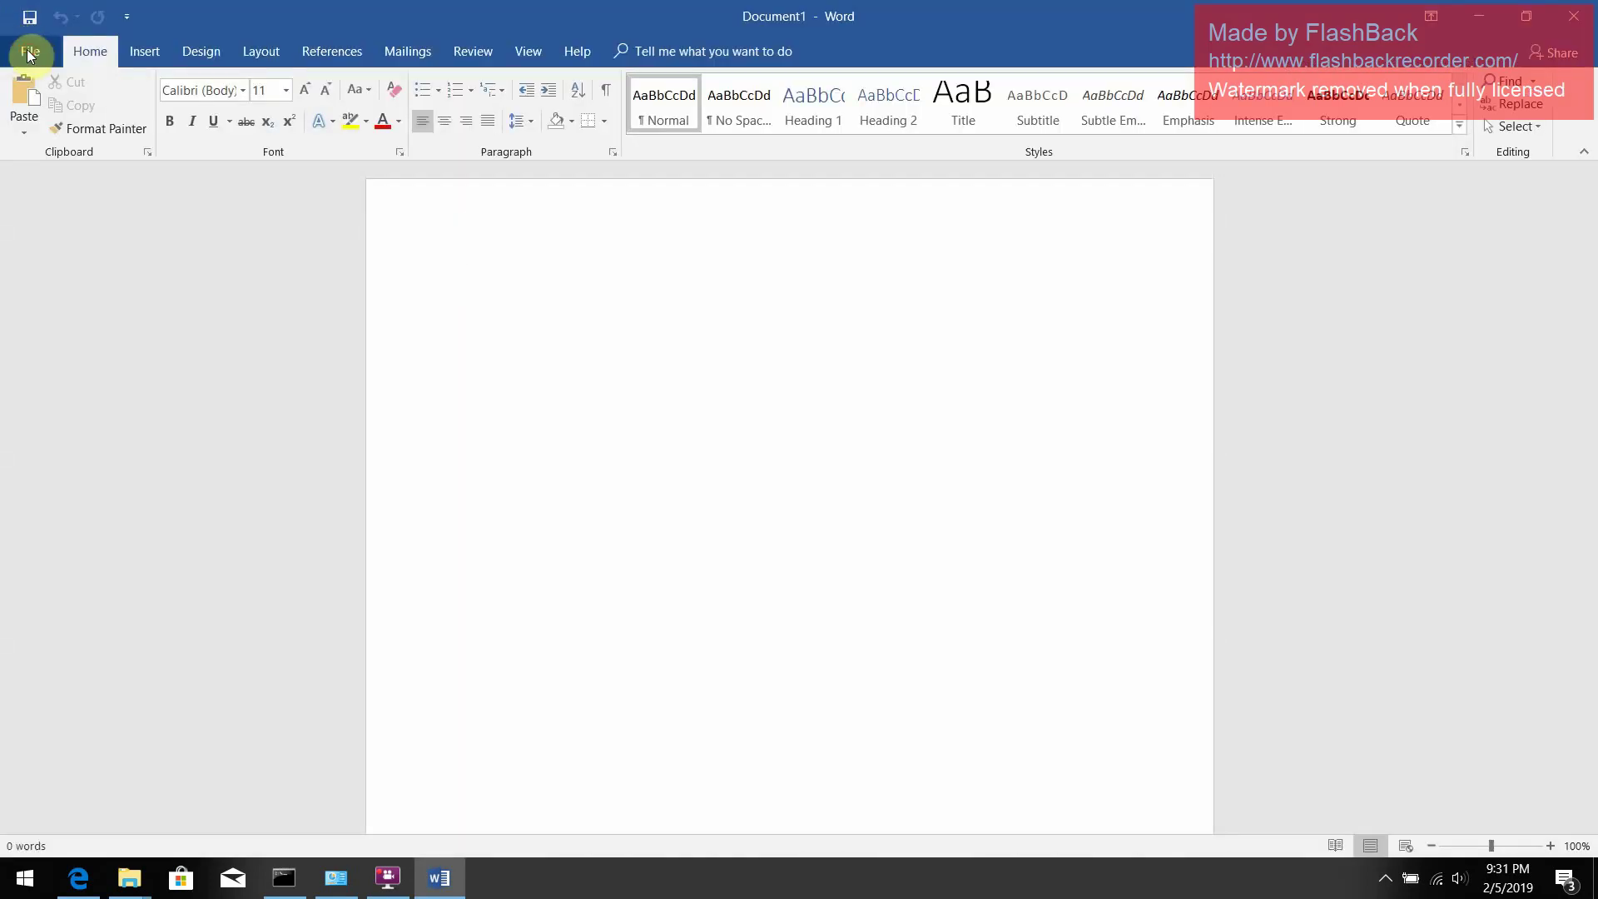
# View the File > Account product information, then restore Programs and Features over Word
pyautogui.click(12, 42)
pyautogui.click(52, 461)
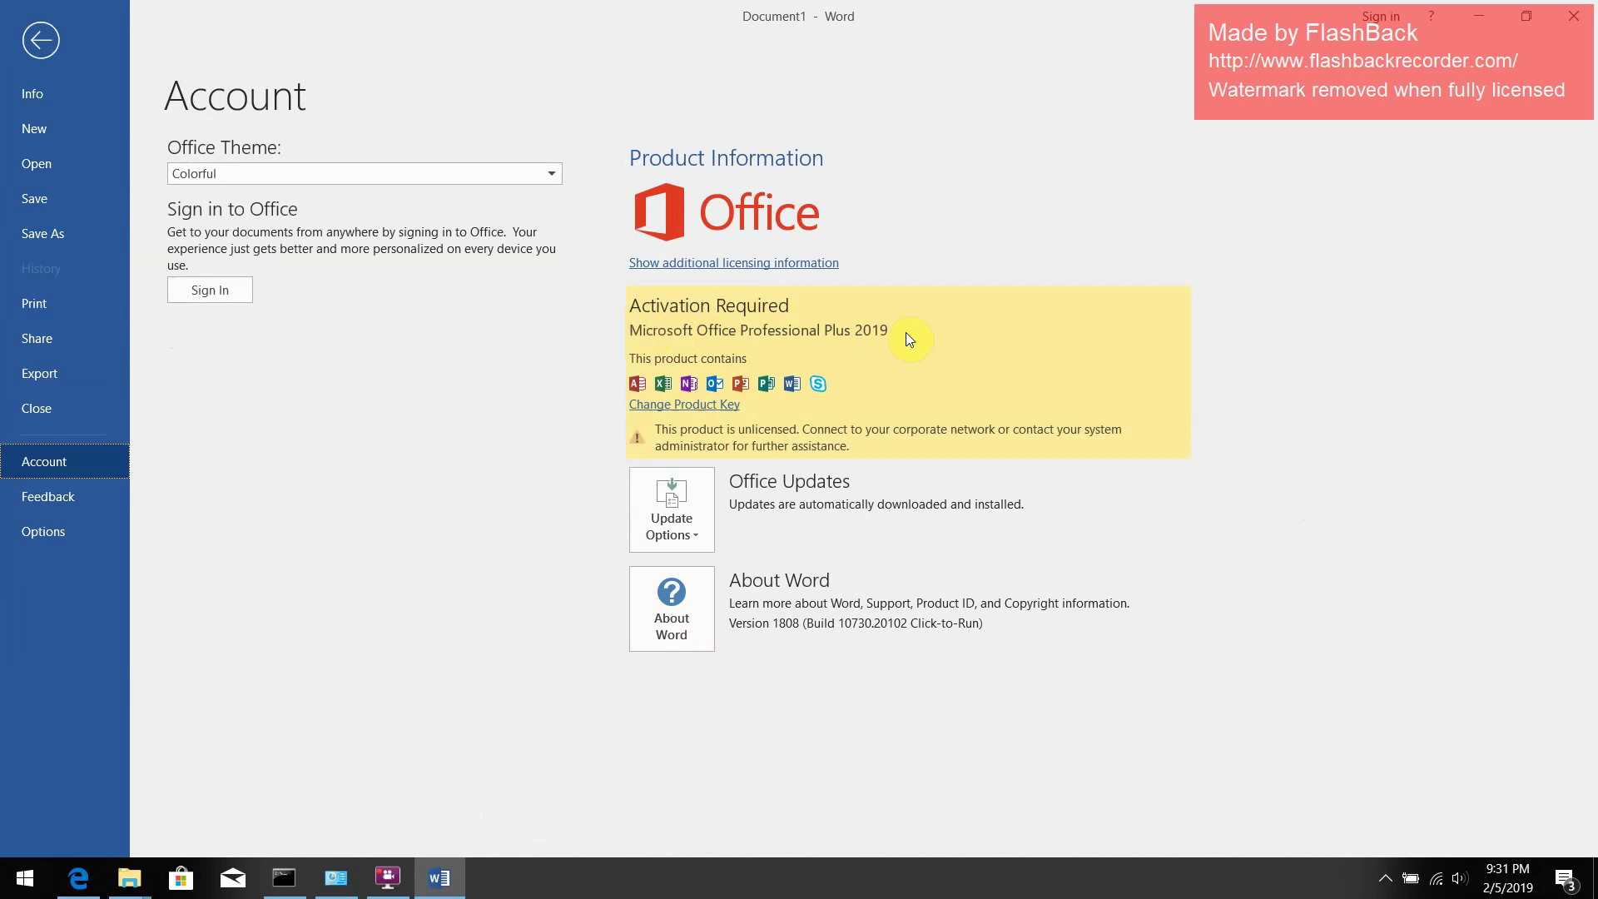
pyautogui.click(337, 878)
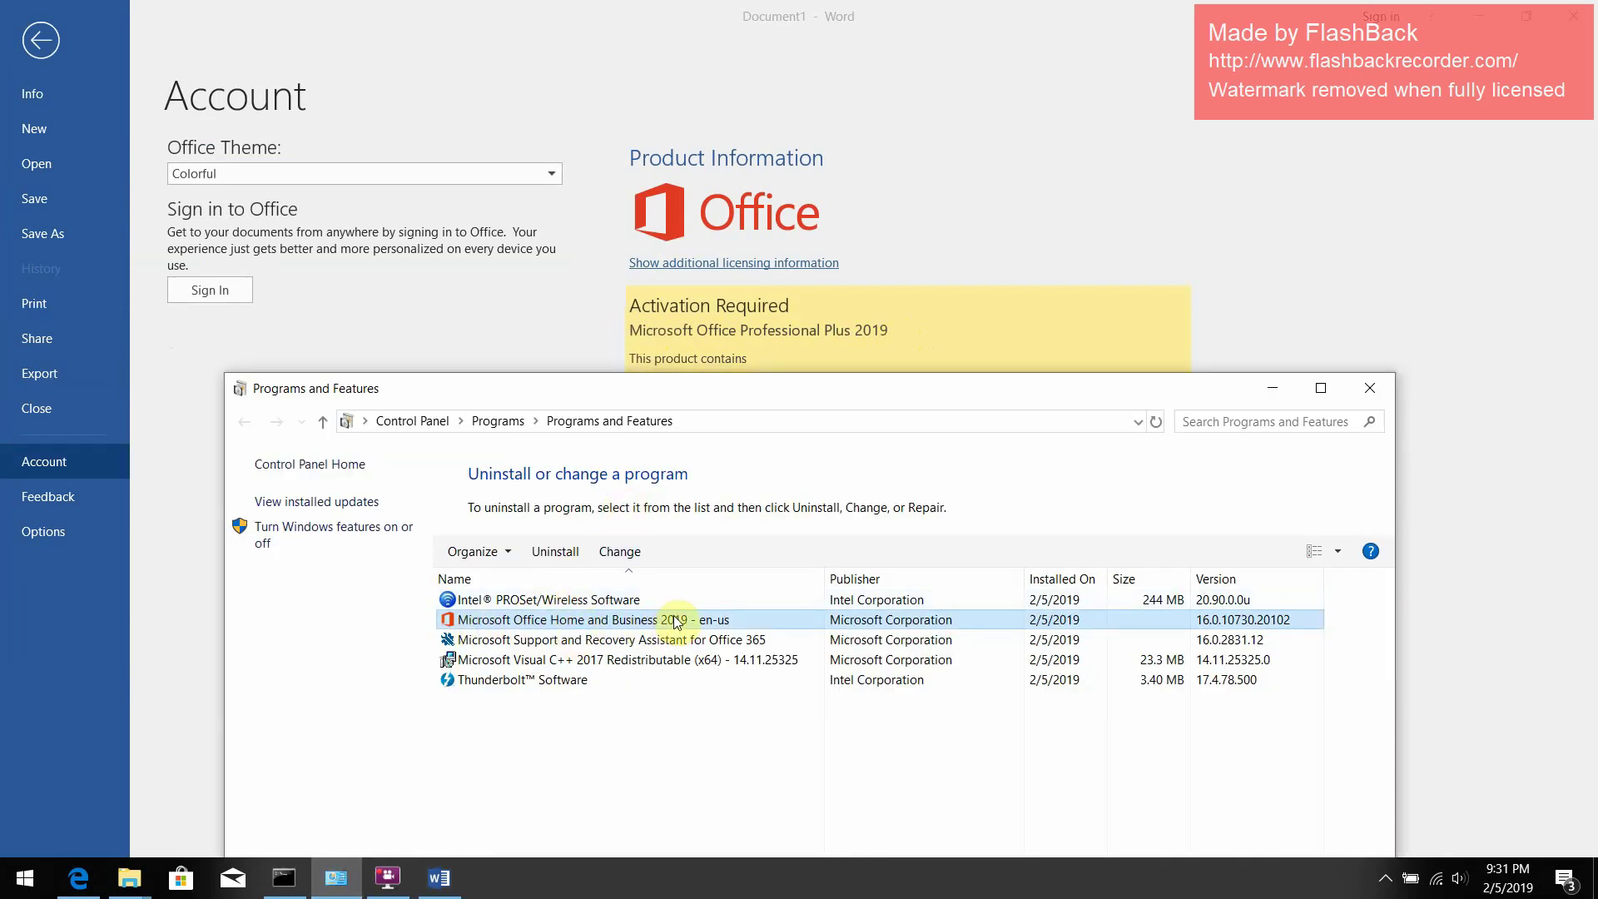
# Minimise the Programs and Features window
pyautogui.click(1269, 384)
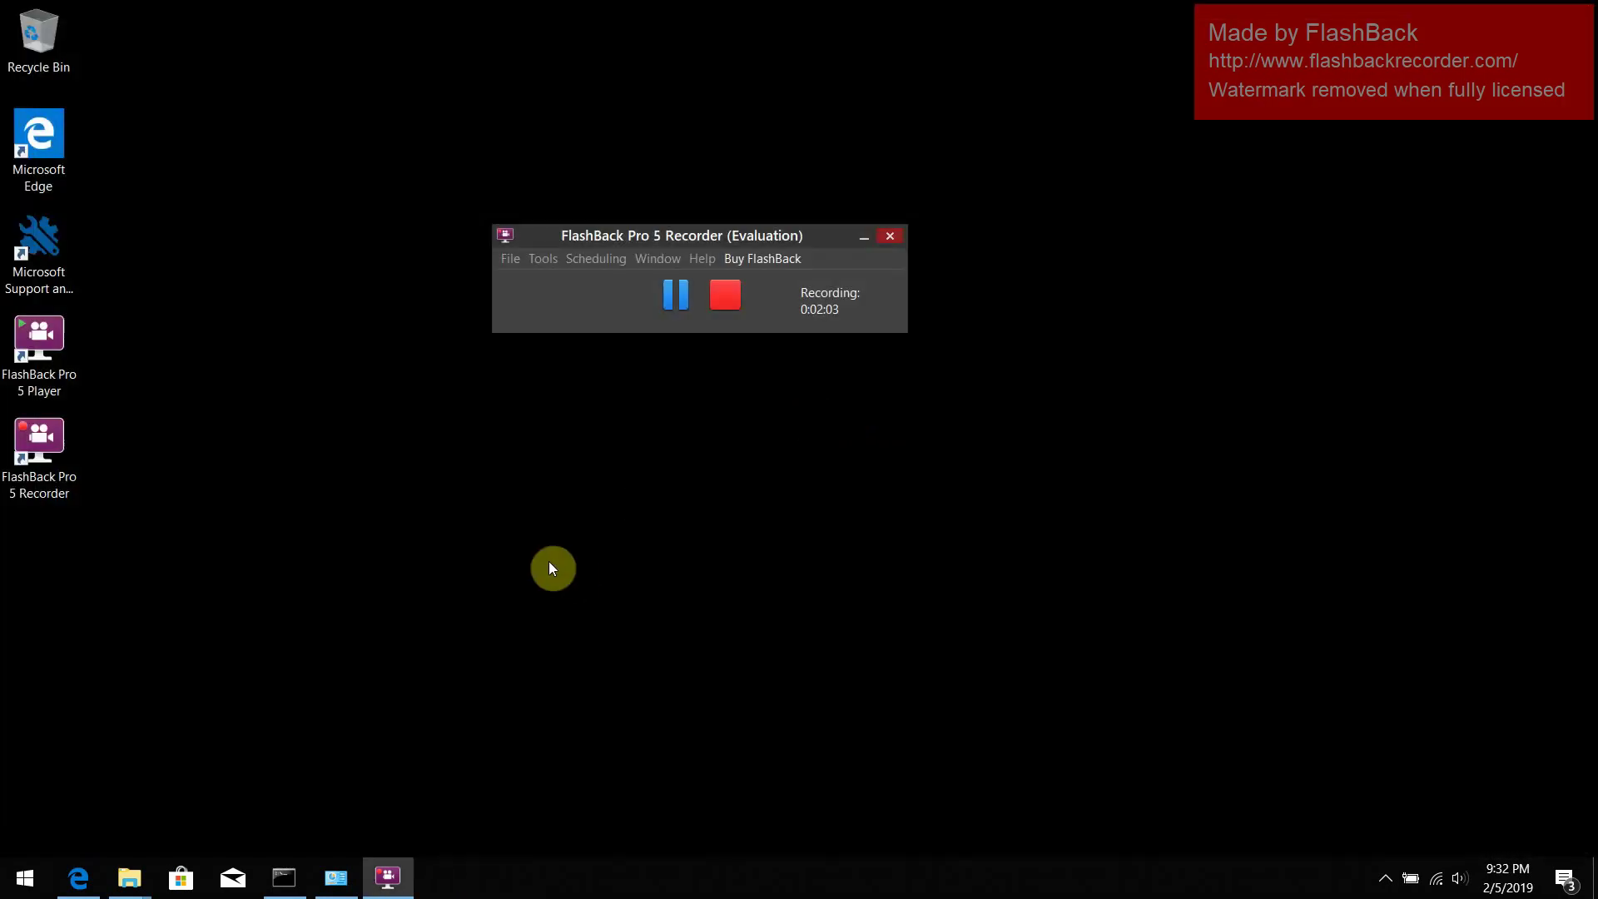
# Relaunch Word via 'wor' search, open a blank document, and show File > Account
pyautogui.click(5, 870)
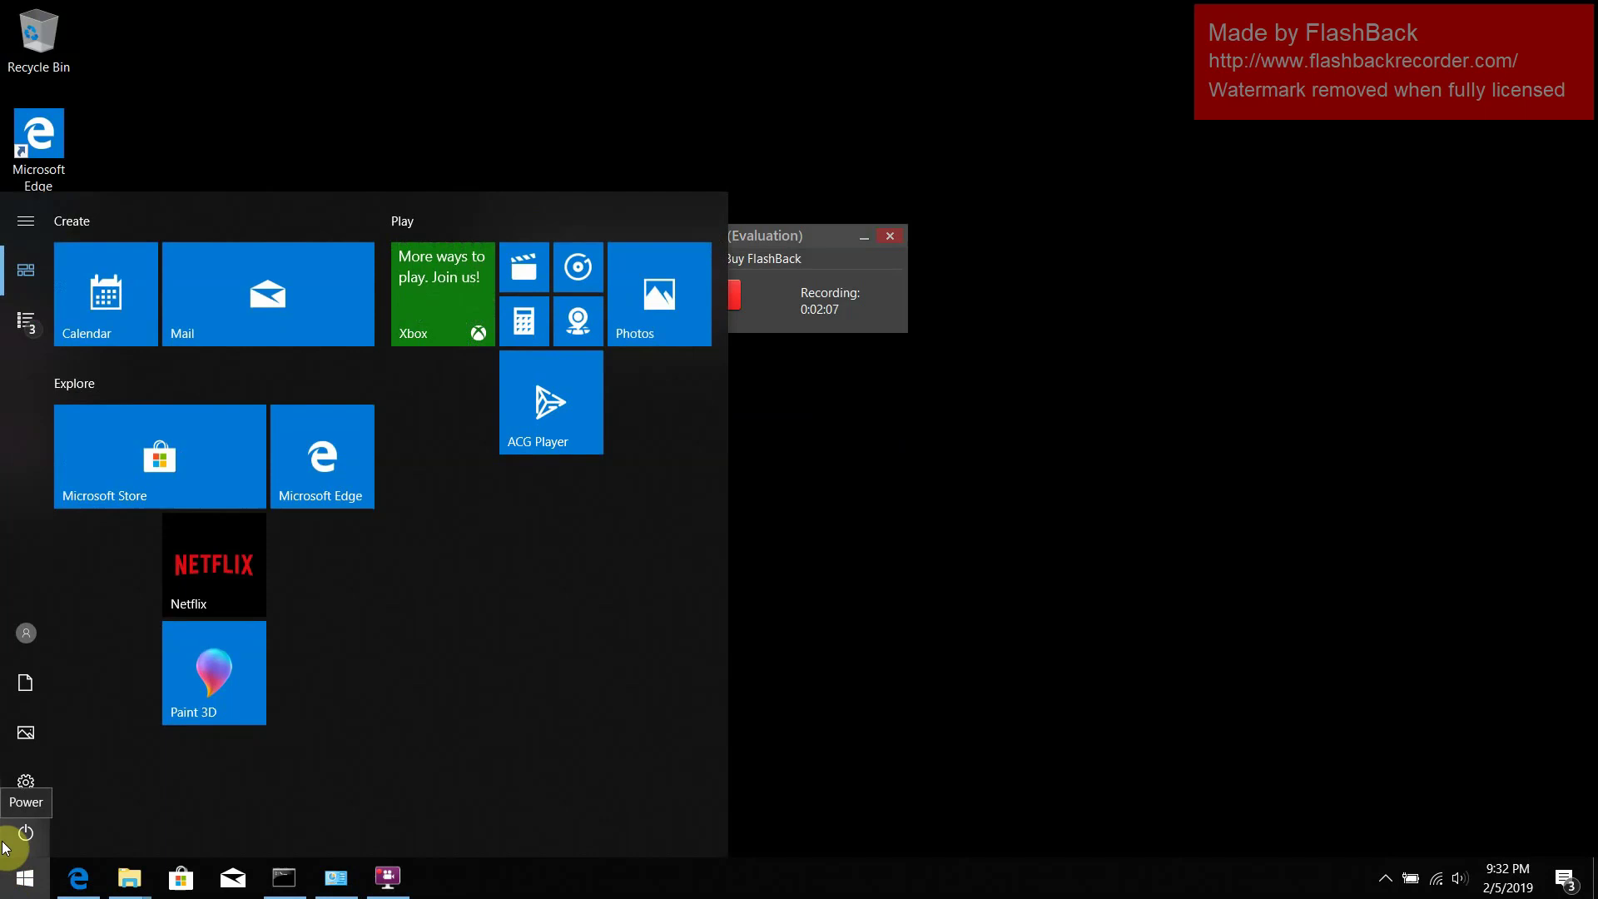
pyautogui.write('wor')
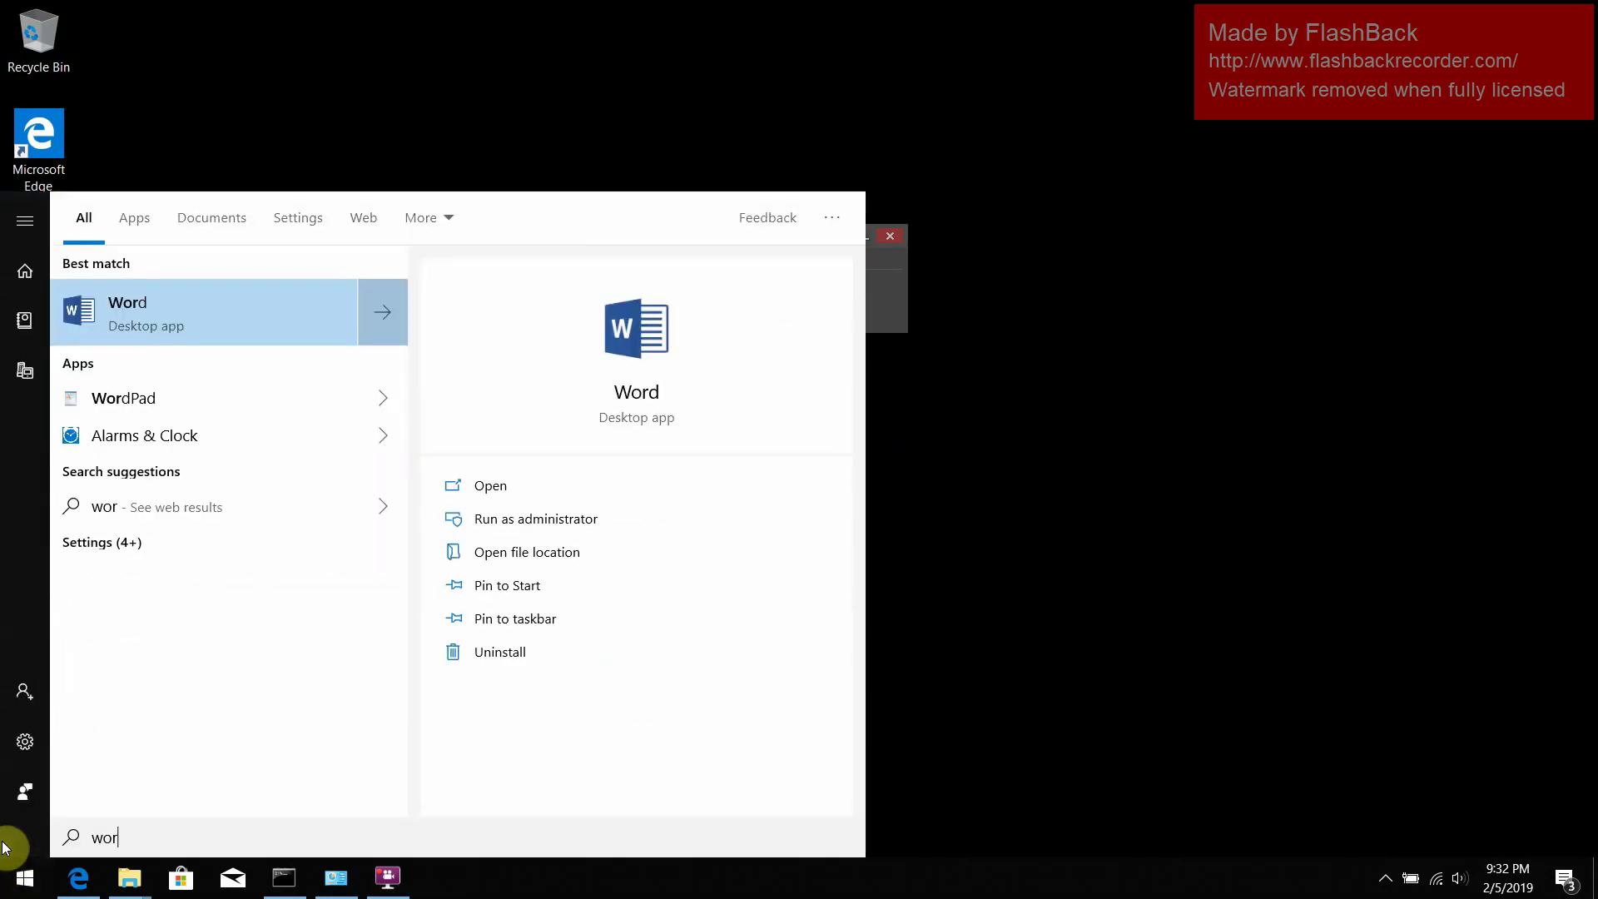
pyautogui.press('Return')
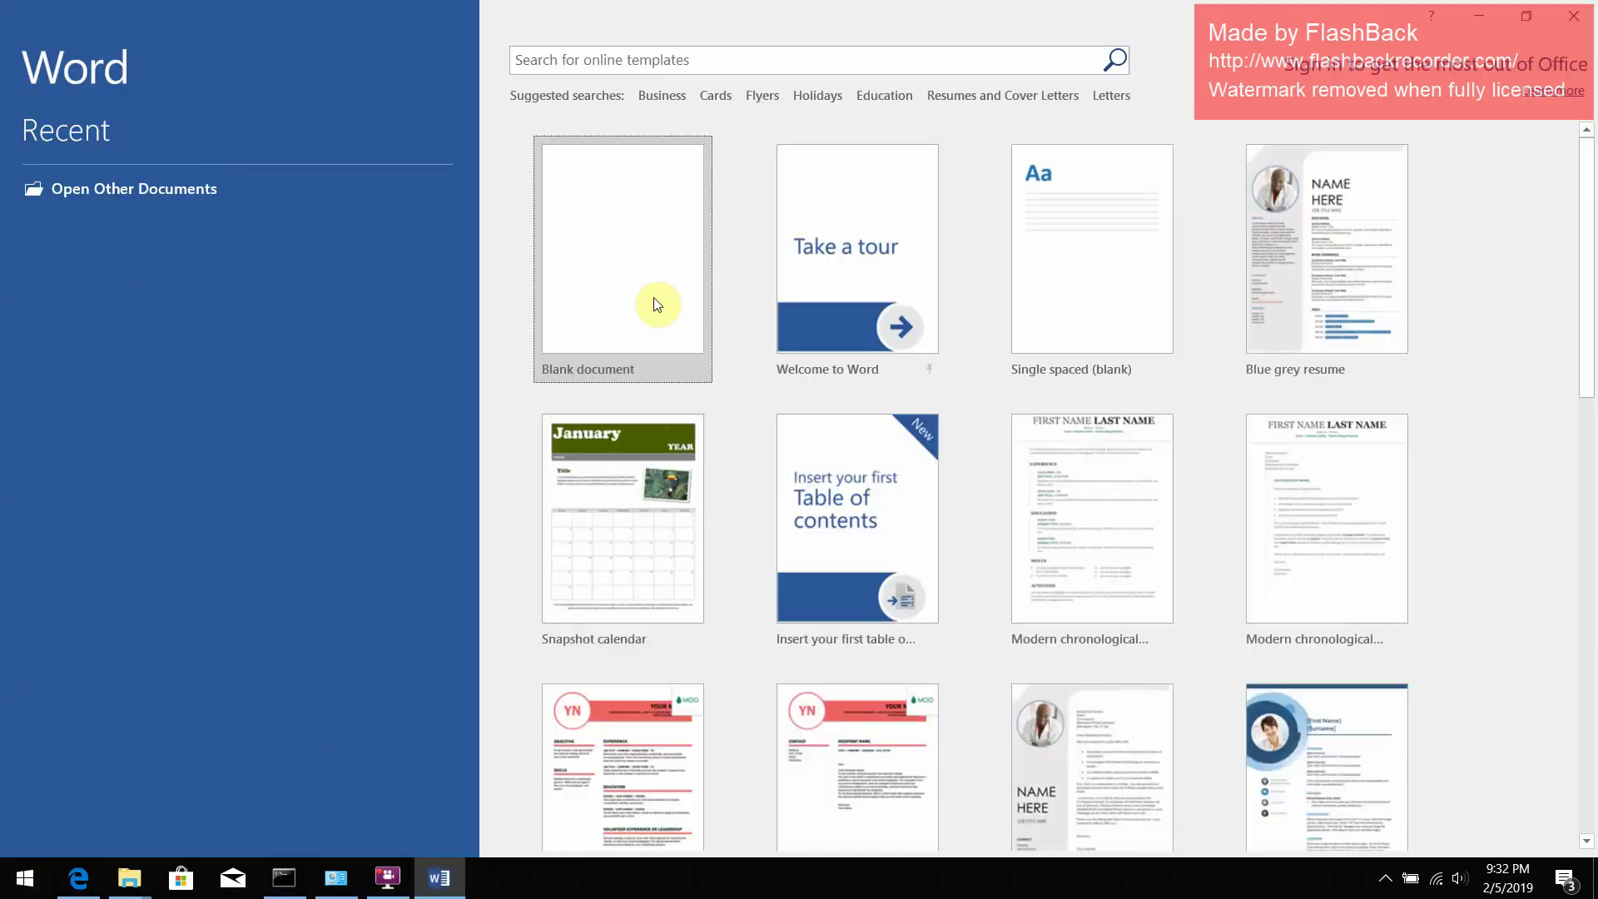
pyautogui.click(654, 305)
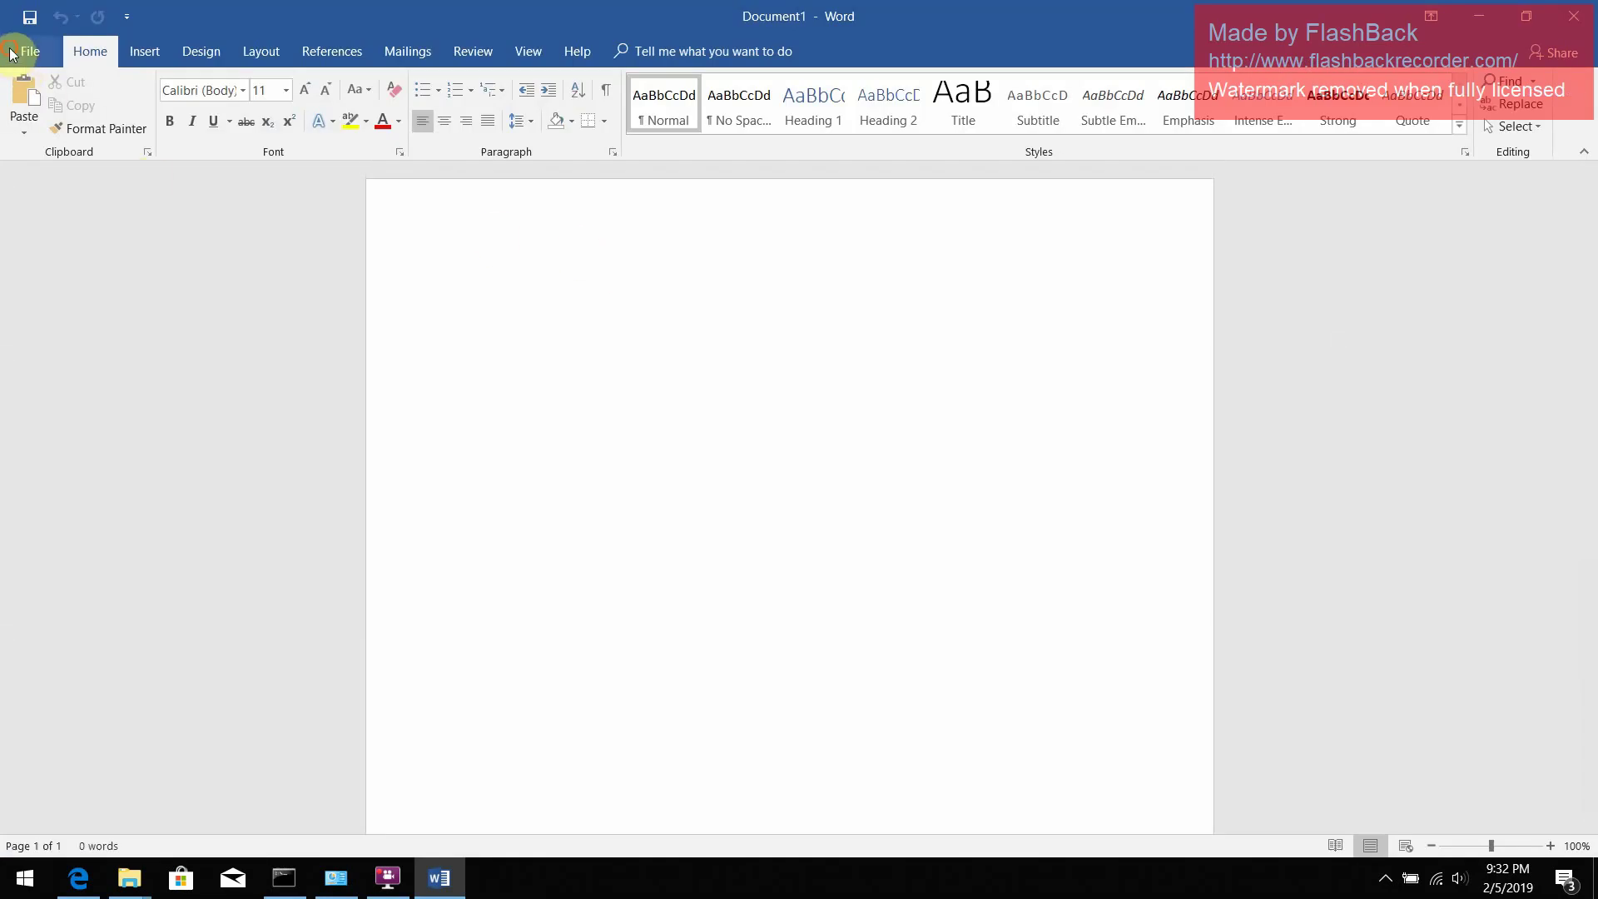
pyautogui.click(11, 53)
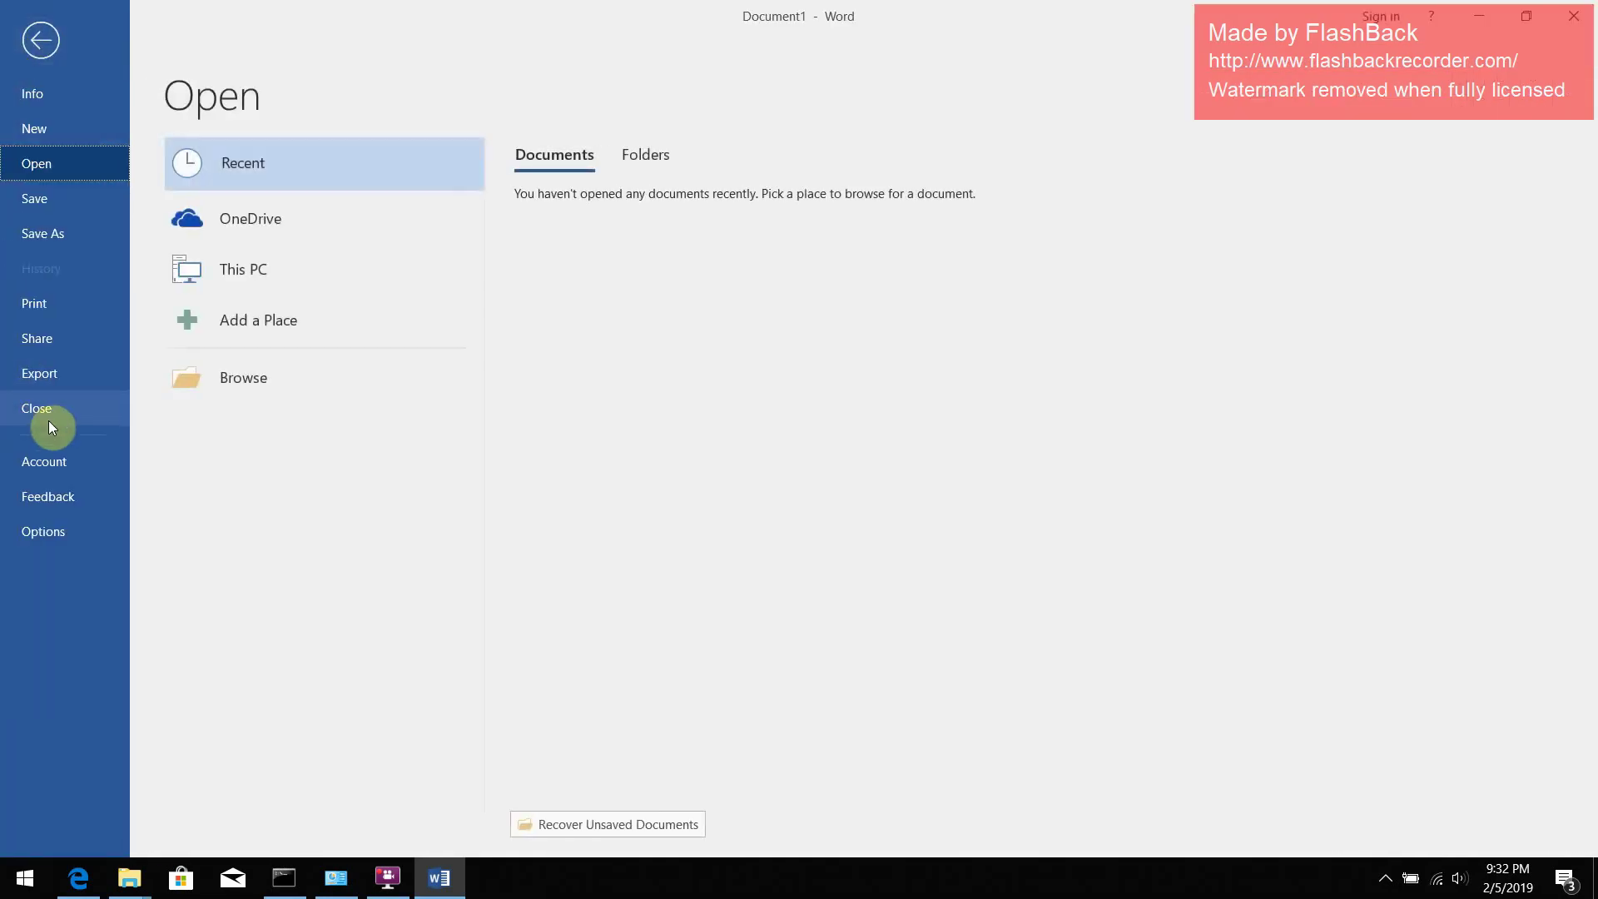
pyautogui.click(56, 462)
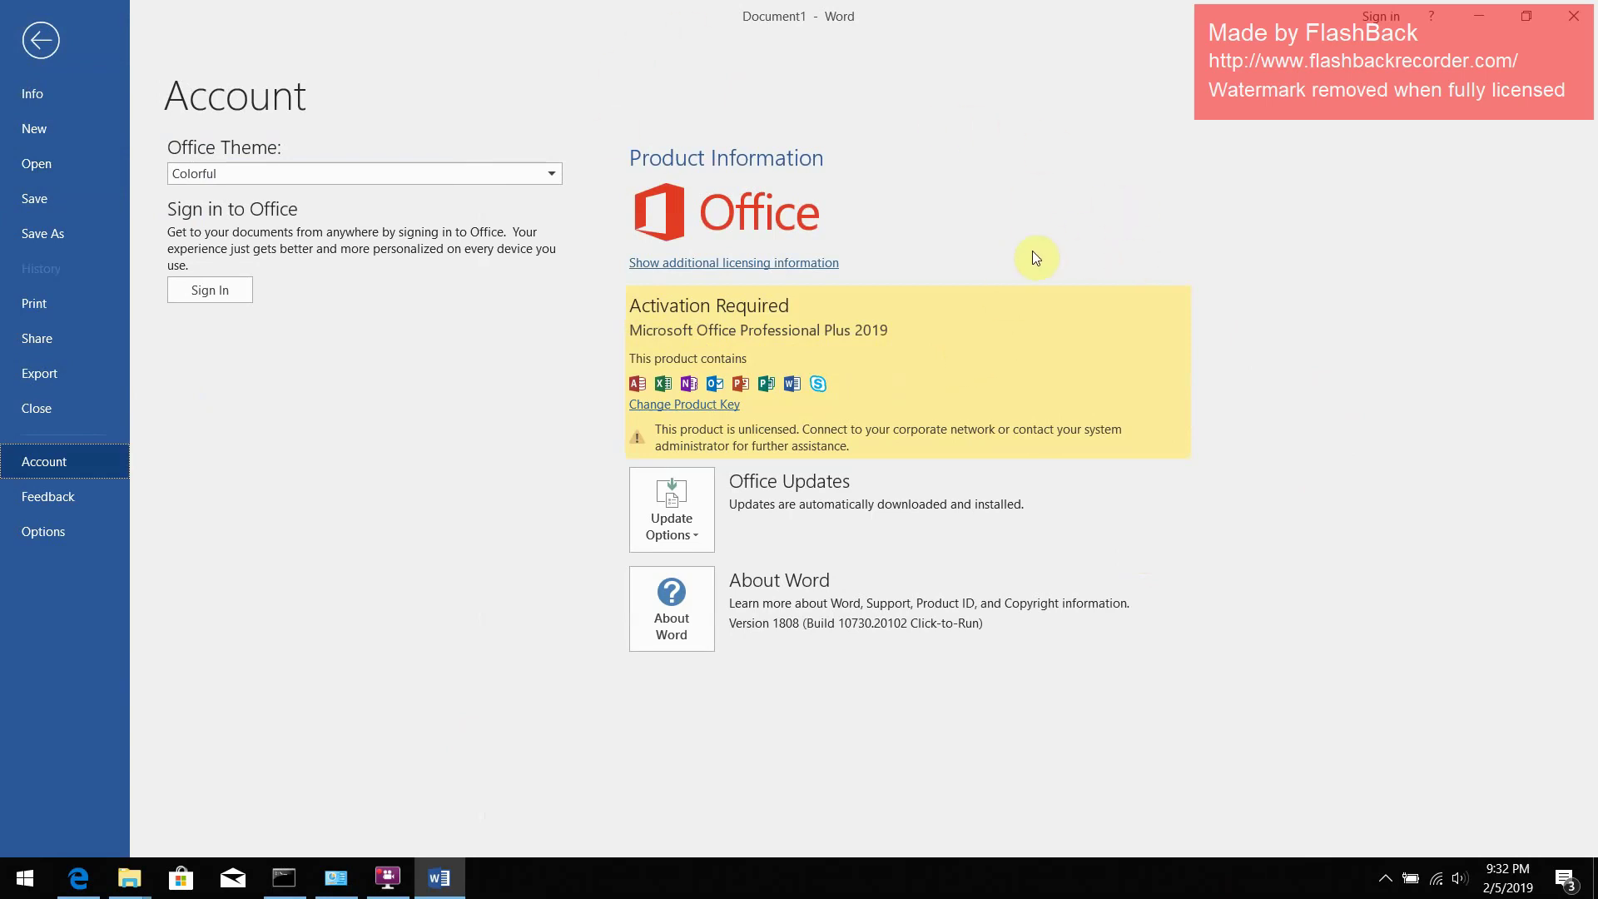
# Toggle Show additional licensing information repeatedly, ending expanded with Home and Business 2019 activated
pyautogui.click(801, 265)
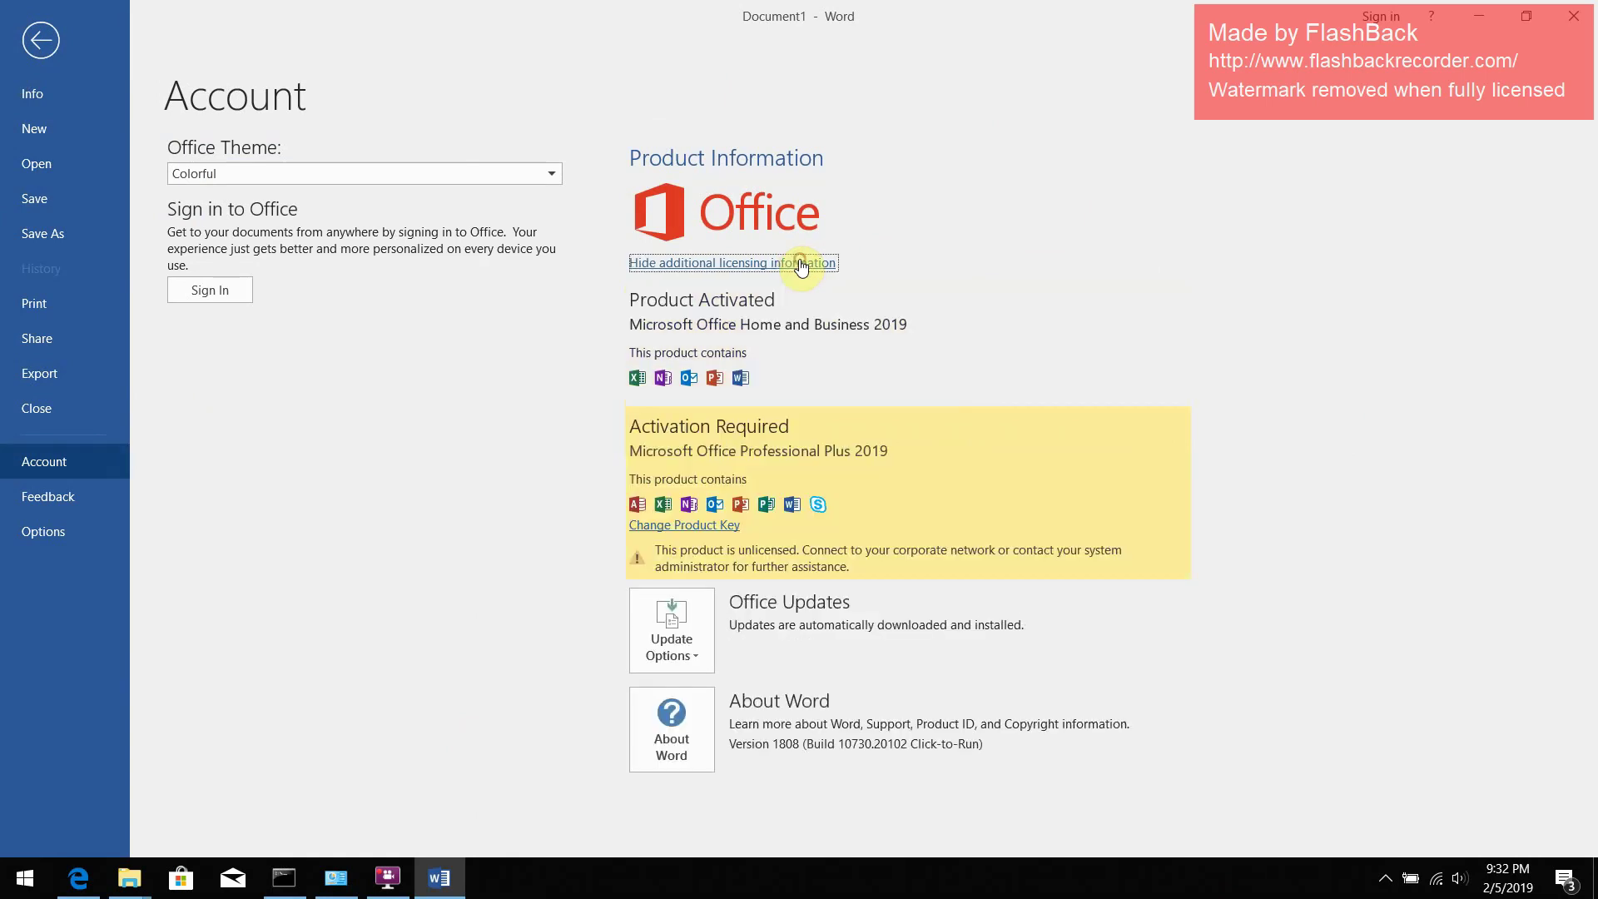
pyautogui.click(629, 305)
pyautogui.click(782, 263)
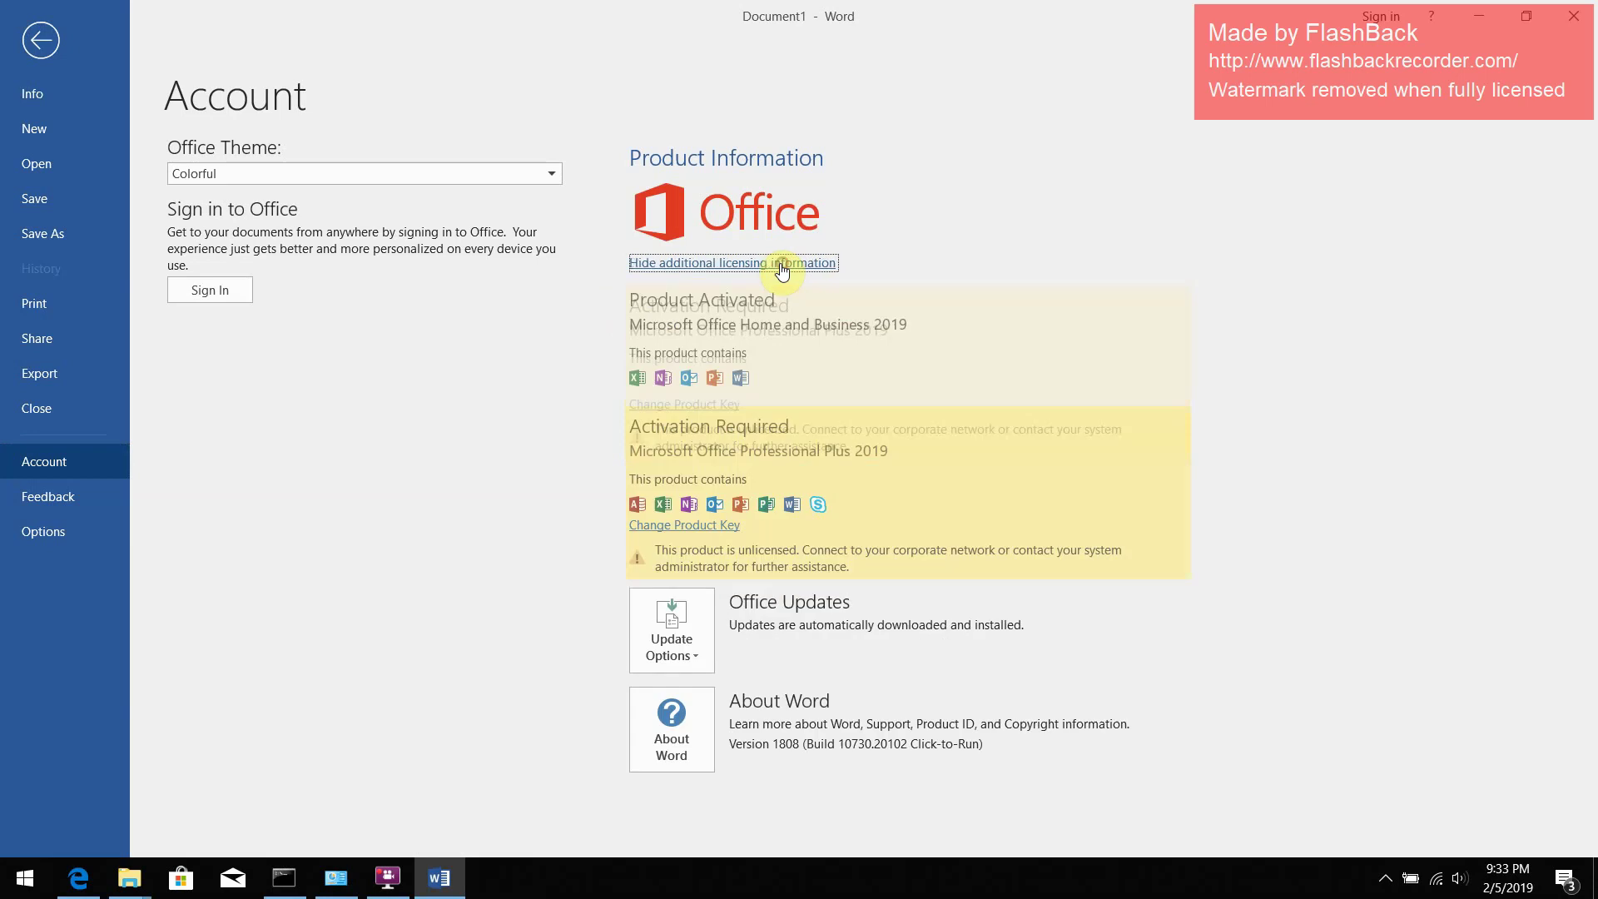
pyautogui.click(780, 263)
pyautogui.click(780, 263)
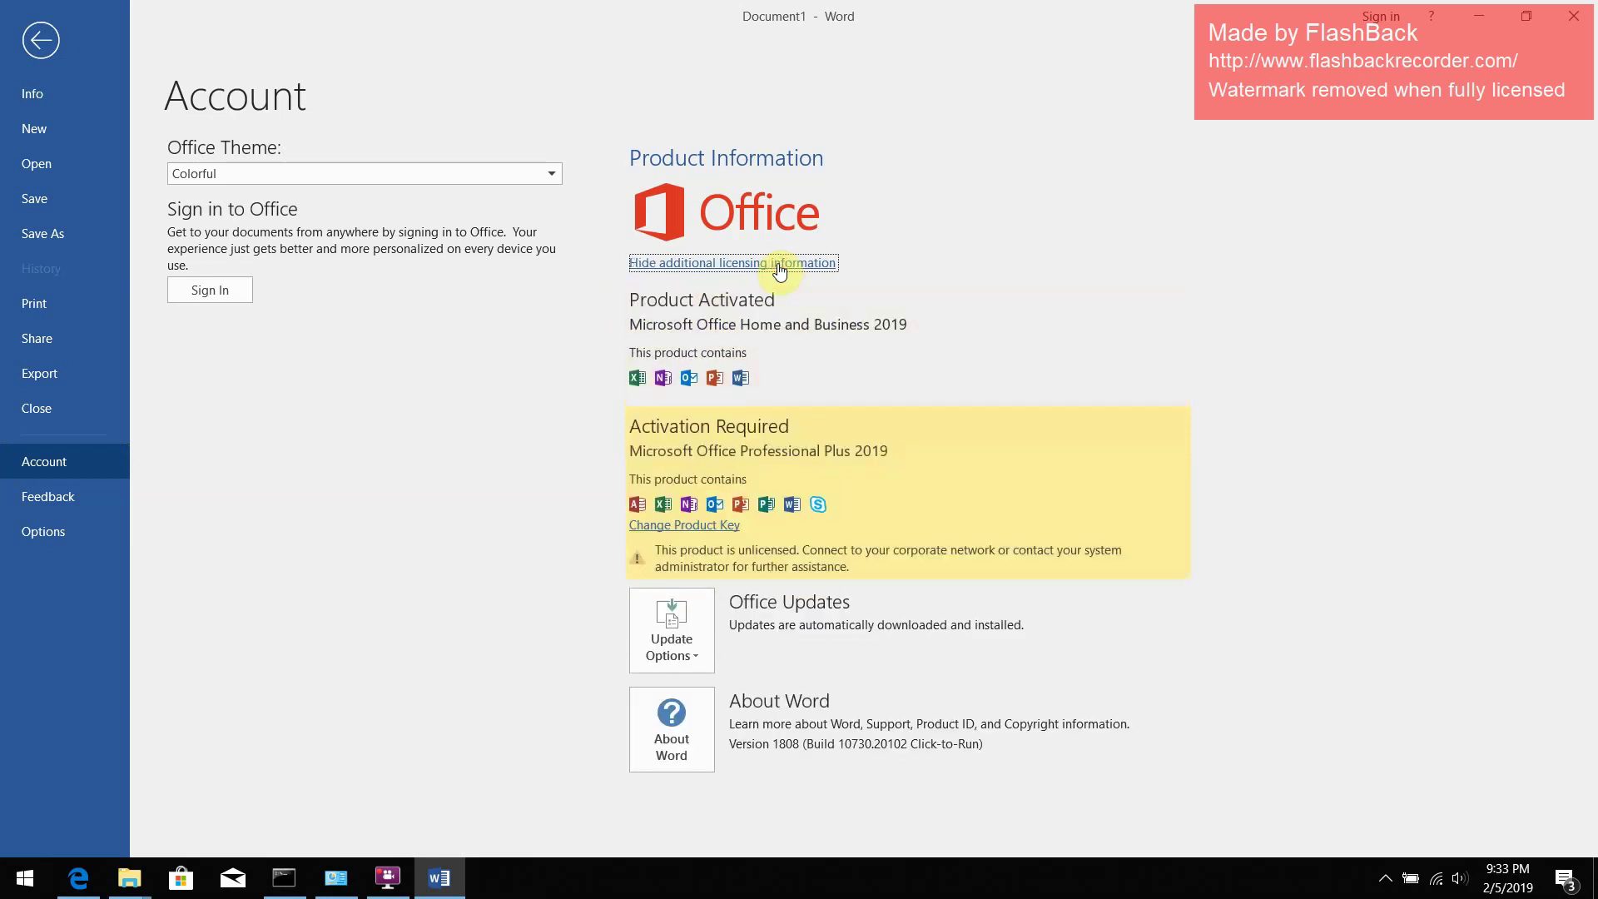
pyautogui.click(780, 264)
pyautogui.click(780, 264)
pyautogui.click(779, 264)
pyautogui.click(780, 264)
pyautogui.click(780, 264)
pyautogui.click(780, 264)
pyautogui.click(780, 264)
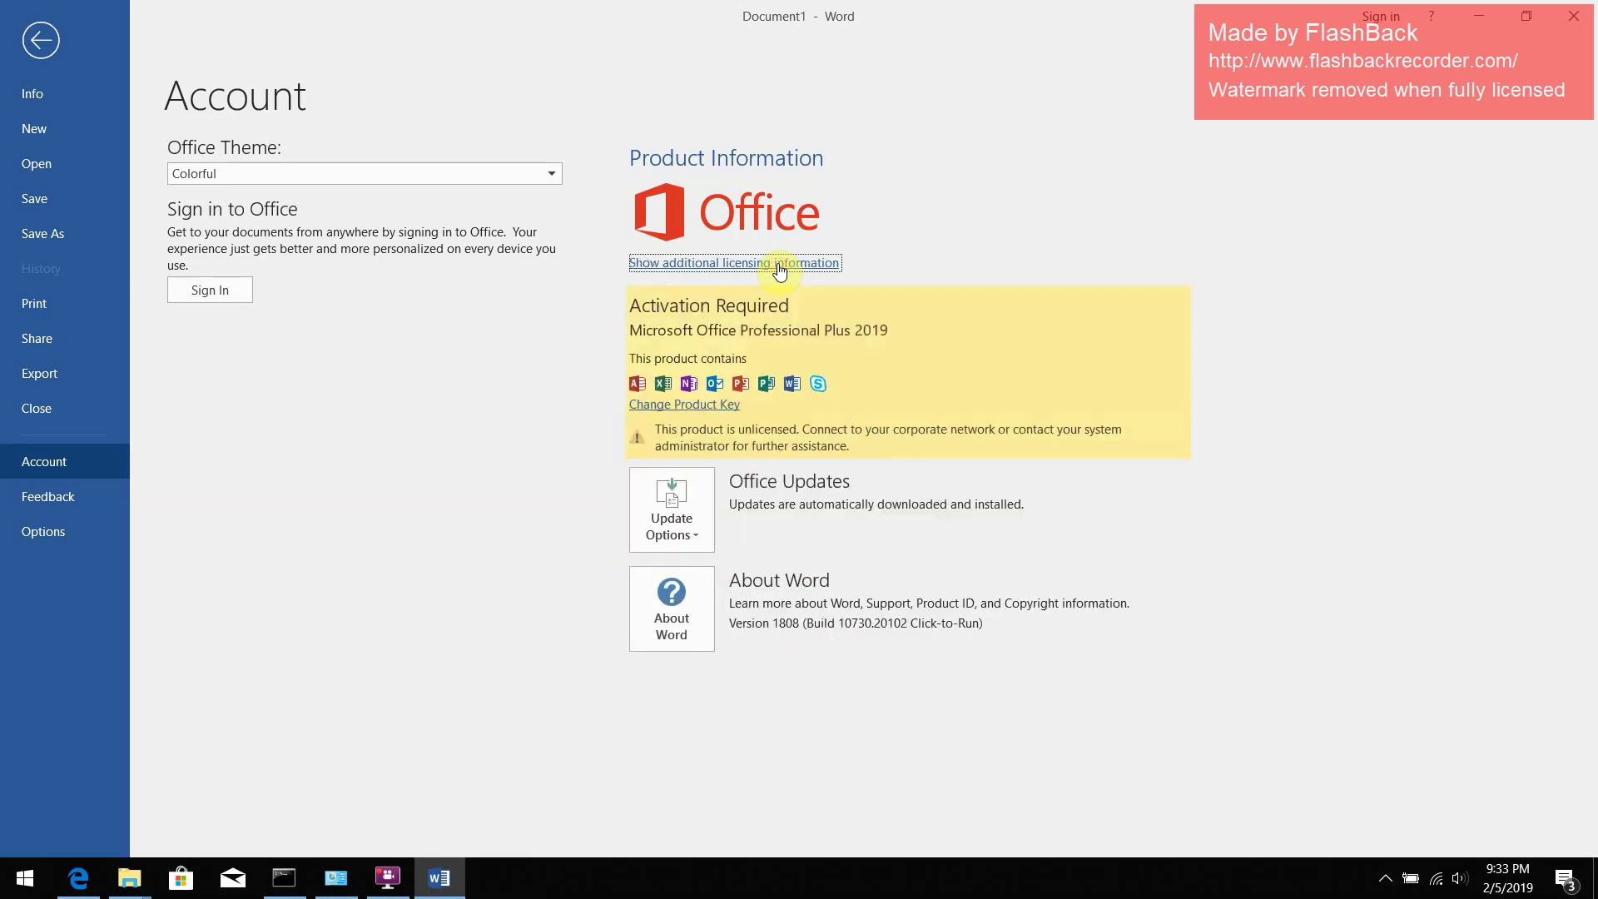
pyautogui.click(780, 263)
pyautogui.click(779, 264)
pyautogui.click(780, 264)
pyautogui.click(778, 268)
pyautogui.click(778, 268)
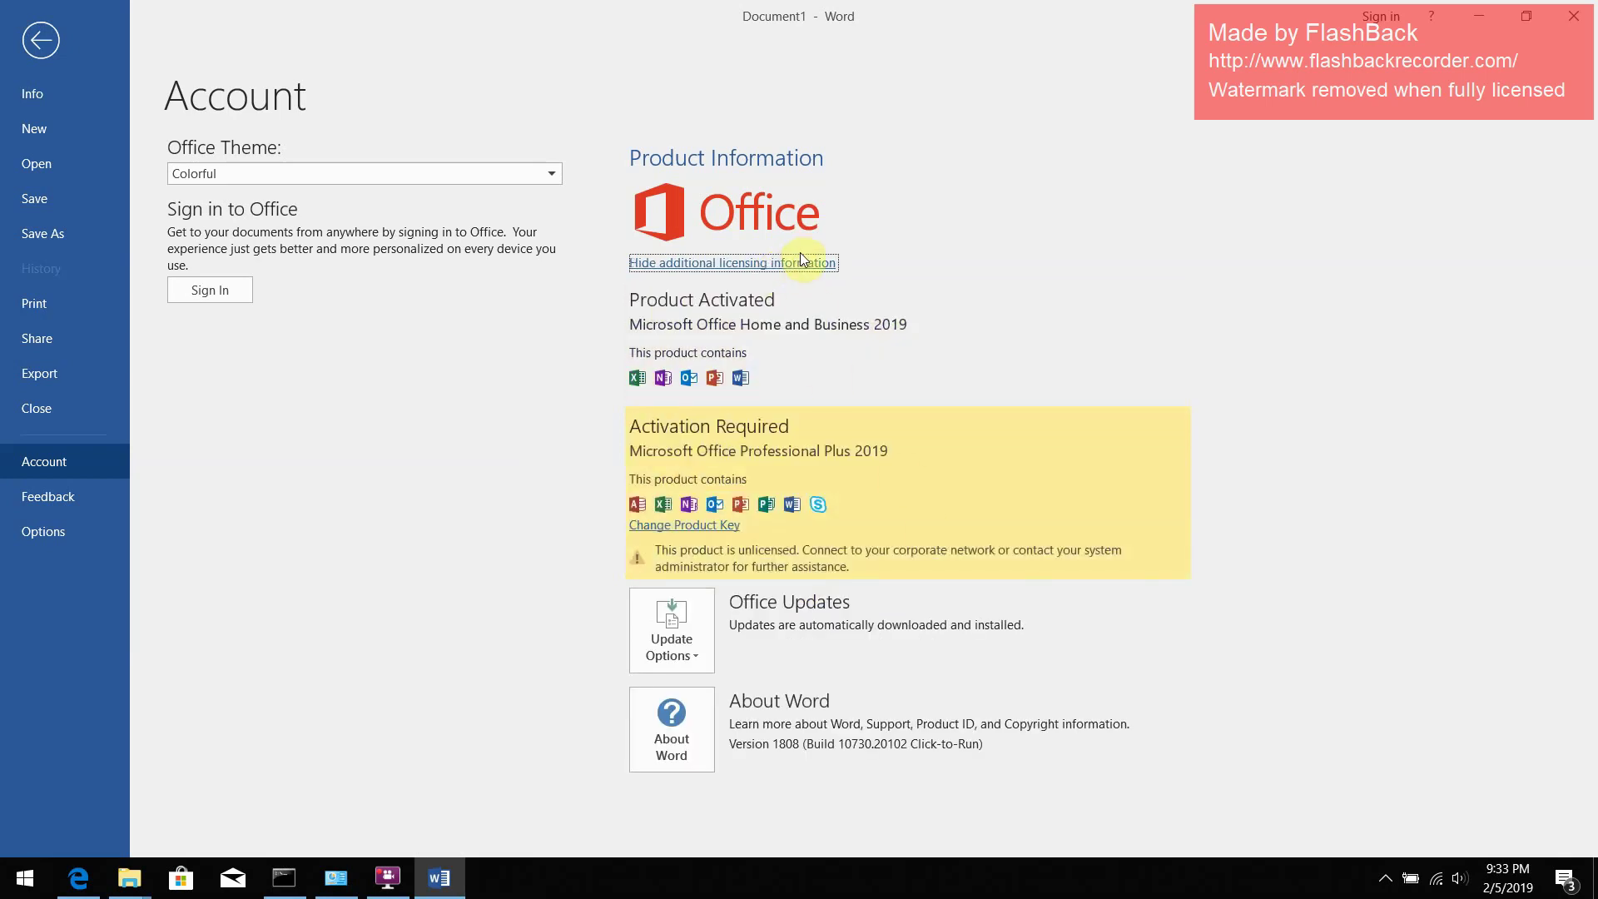
pyautogui.click(391, 882)
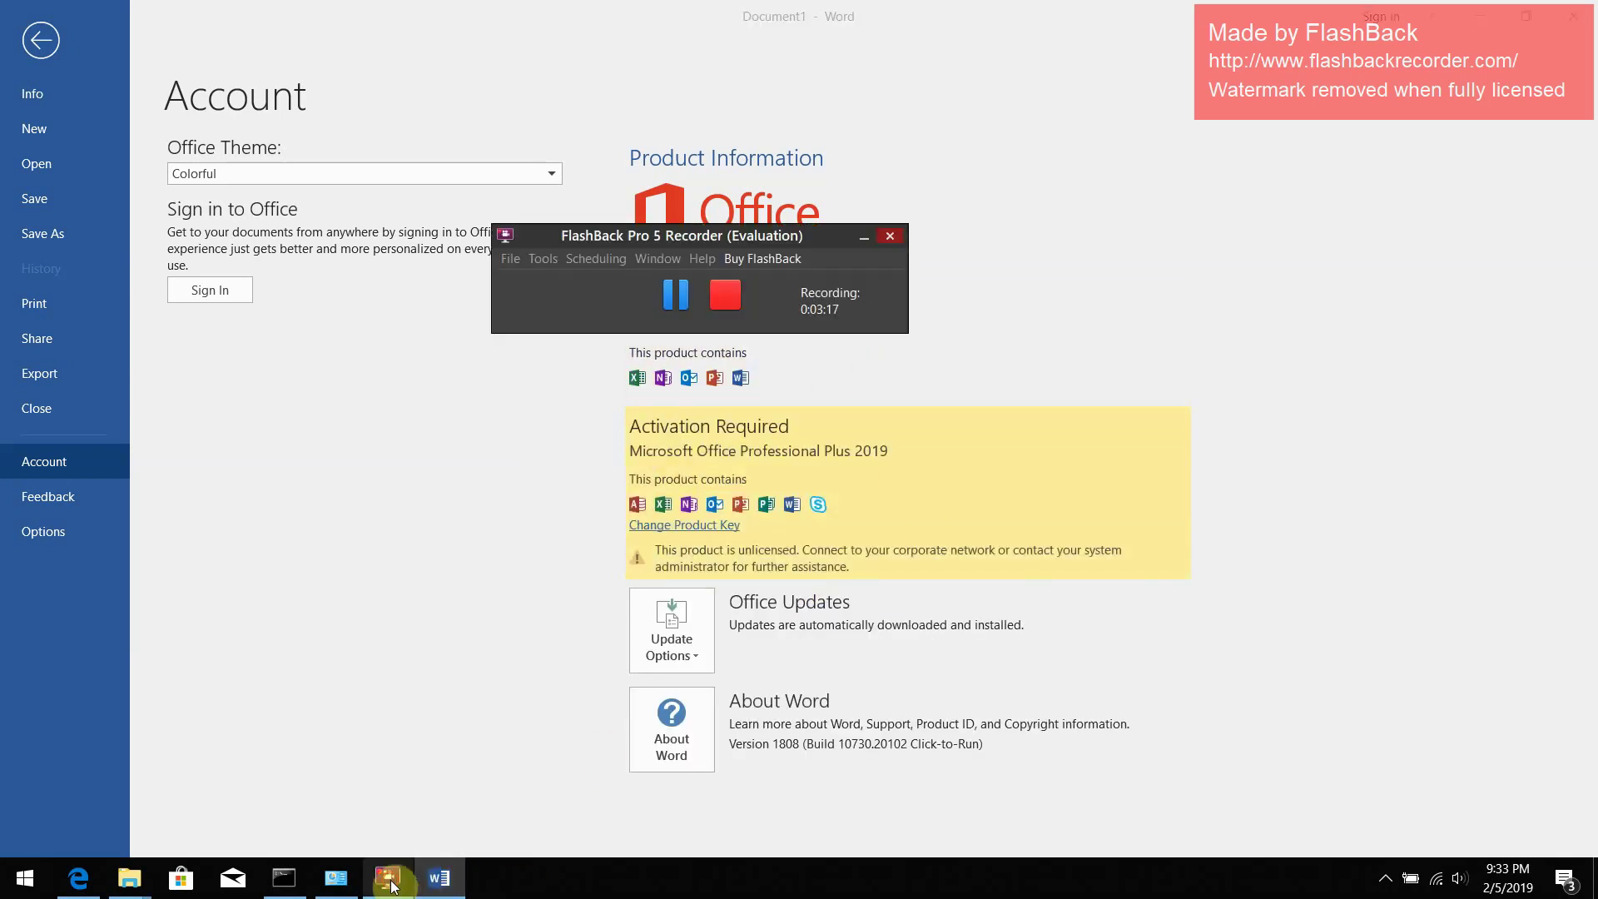